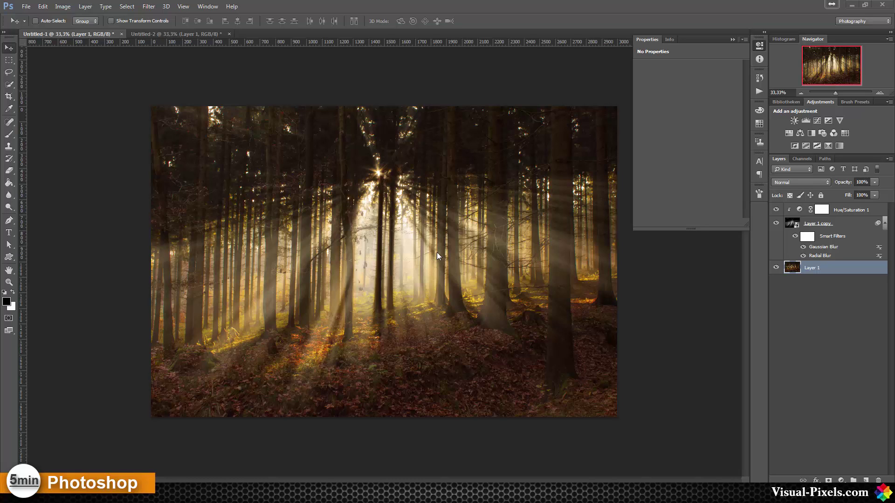
Hide and re-show the light rays to compare, then switch to the Untitled-2 document
{"action": "left_click", "coordinate": [775, 267], "text": "alt"}
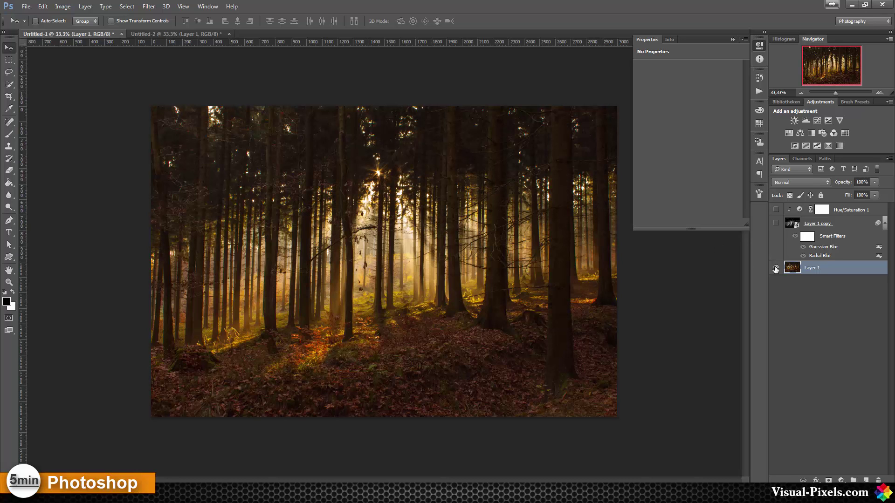
{"action": "left_click", "coordinate": [775, 268], "text": "alt"}
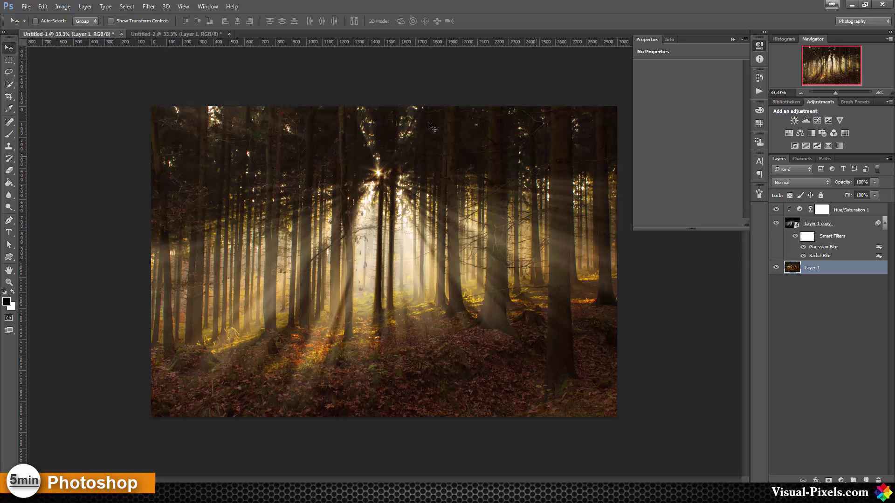
{"action": "left_click", "coordinate": [154, 34]}
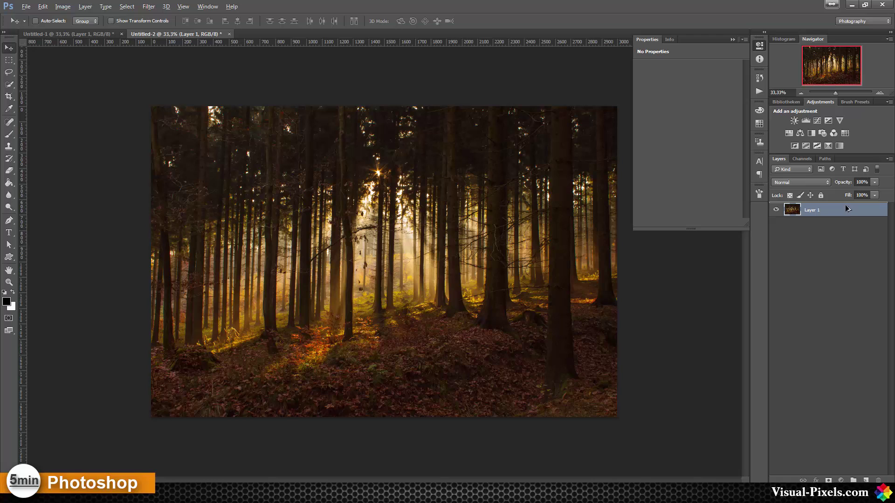
Duplicate Layer 1 and start a Threshold adjustment on the copy
{"action": "key", "text": "ctrl+j"}
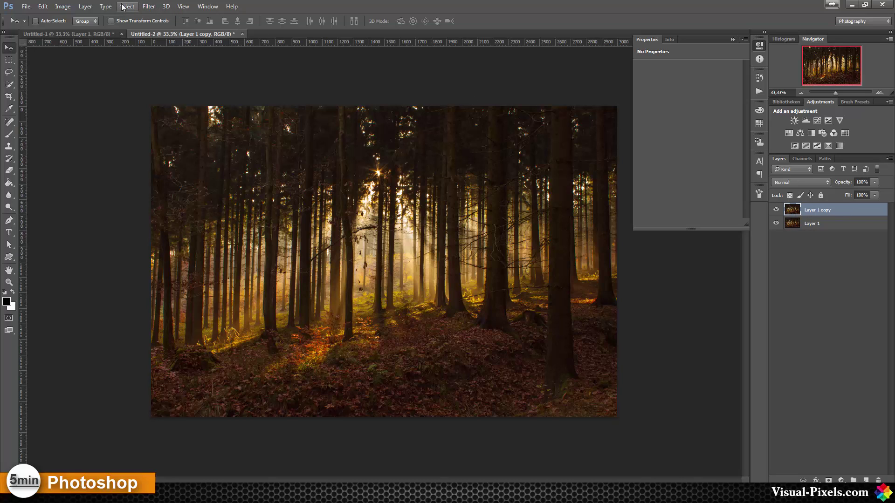
{"action": "left_click", "coordinate": [61, 6]}
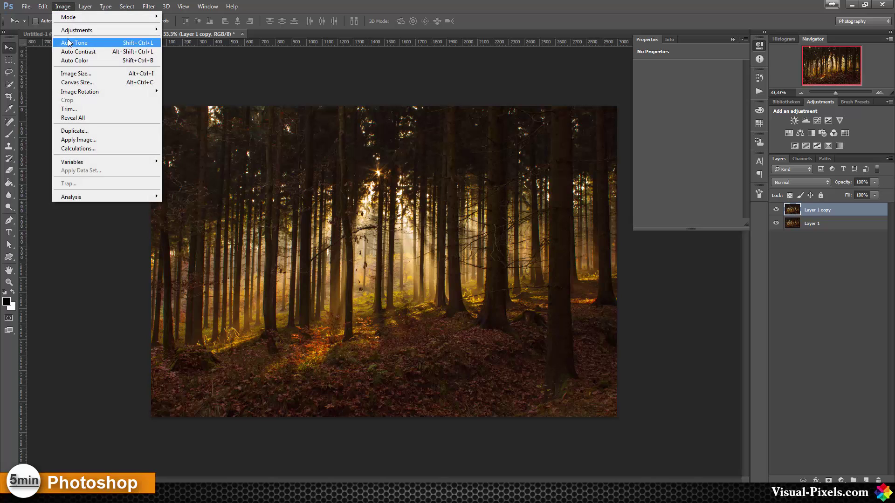
{"action": "mouse_move", "coordinate": [76, 31]}
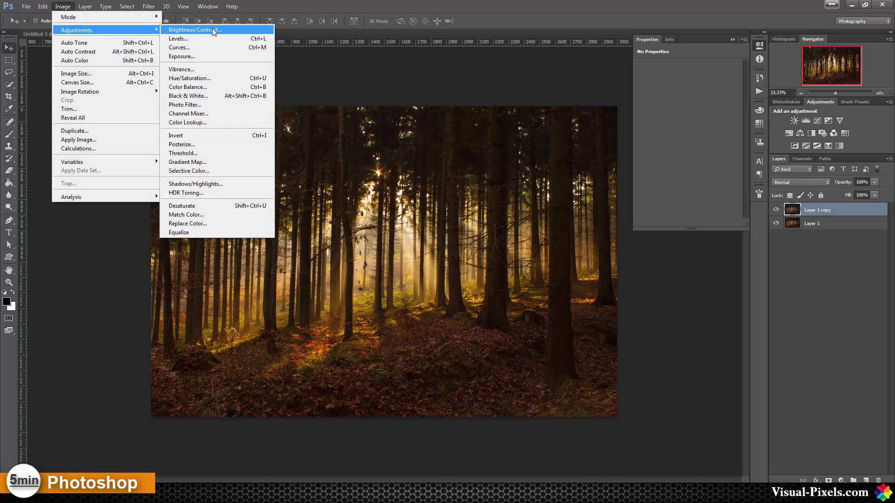
{"action": "left_click", "coordinate": [203, 154]}
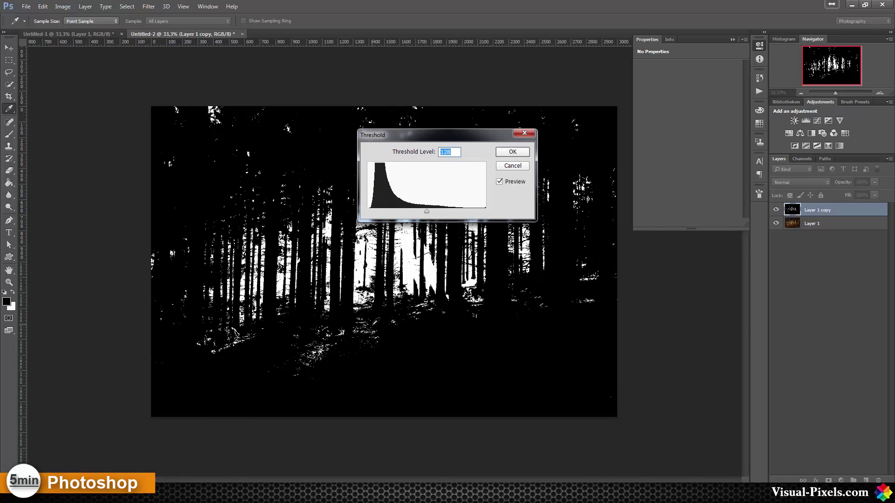
Apply Threshold at level 76 to Layer 1 copy, keeping the bright tree gap white
{"action": "left_click_drag", "start_coordinate": [426, 215], "coordinate": [411, 217]}
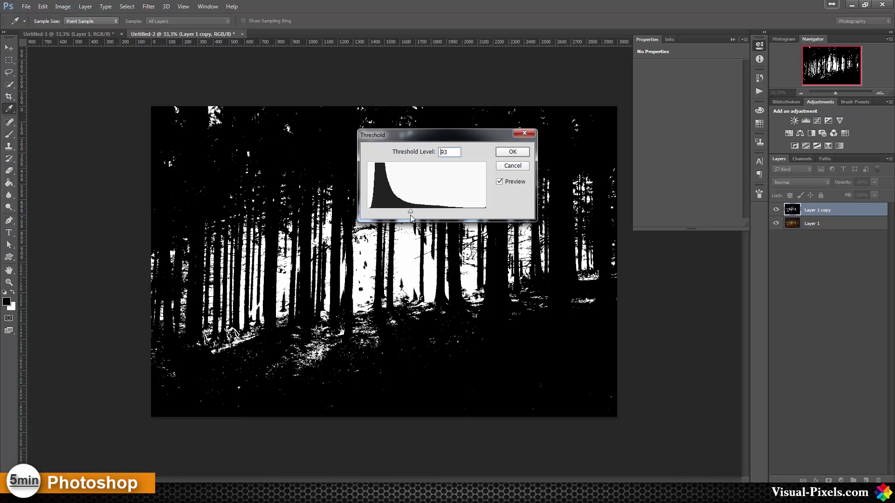
{"action": "left_click_drag", "start_coordinate": [411, 217], "coordinate": [404, 214]}
{"action": "left_click_drag", "start_coordinate": [461, 135], "coordinate": [618, 264]}
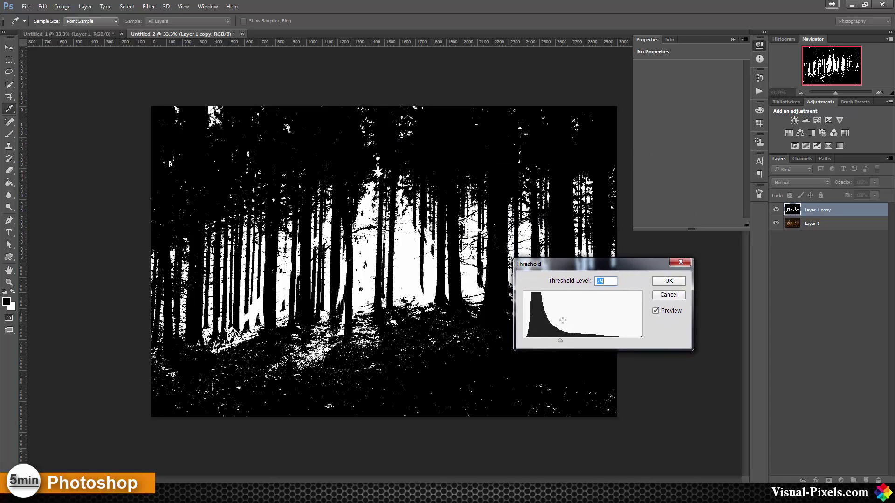
{"action": "left_click_drag", "start_coordinate": [558, 338], "coordinate": [558, 339]}
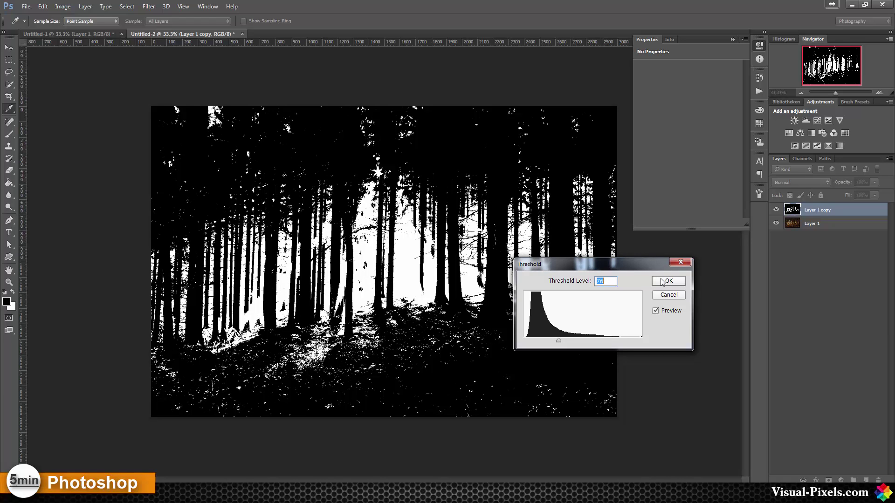
{"action": "left_click", "coordinate": [663, 282]}
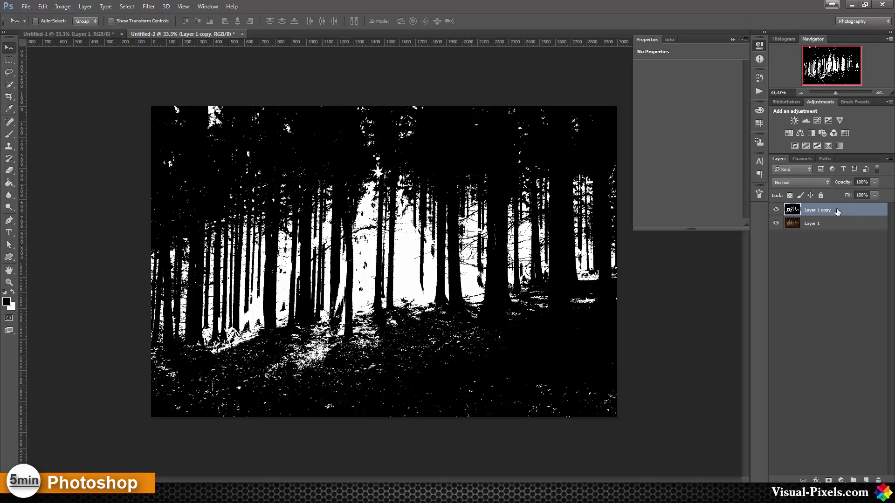
Convert Layer 1 copy to a smart object and apply a Zoom Radial Blur centred near the top
{"action": "right_click", "coordinate": [837, 211]}
{"action": "left_click", "coordinate": [788, 171]}
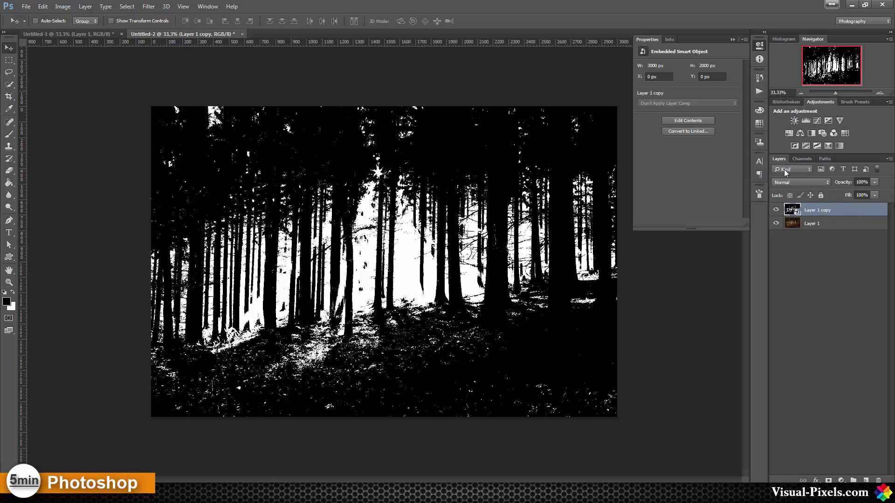
{"action": "left_click", "coordinate": [148, 7]}
{"action": "mouse_move", "coordinate": [179, 110]}
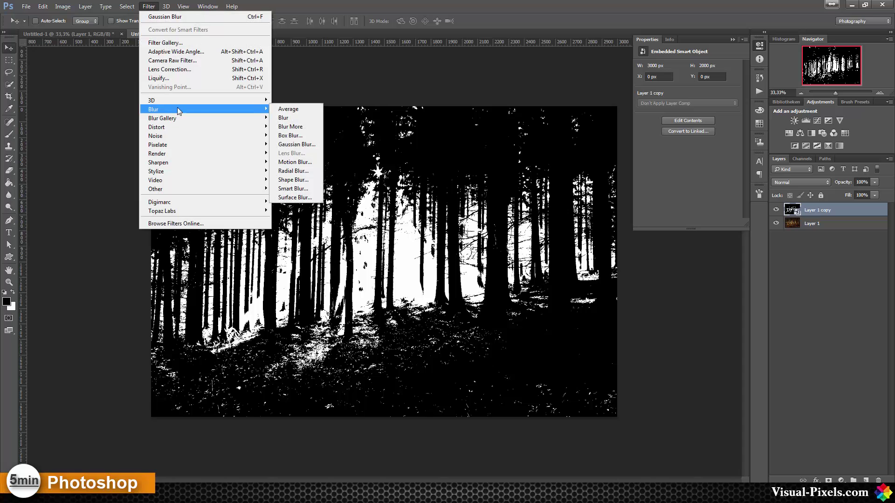
{"action": "left_click", "coordinate": [294, 171]}
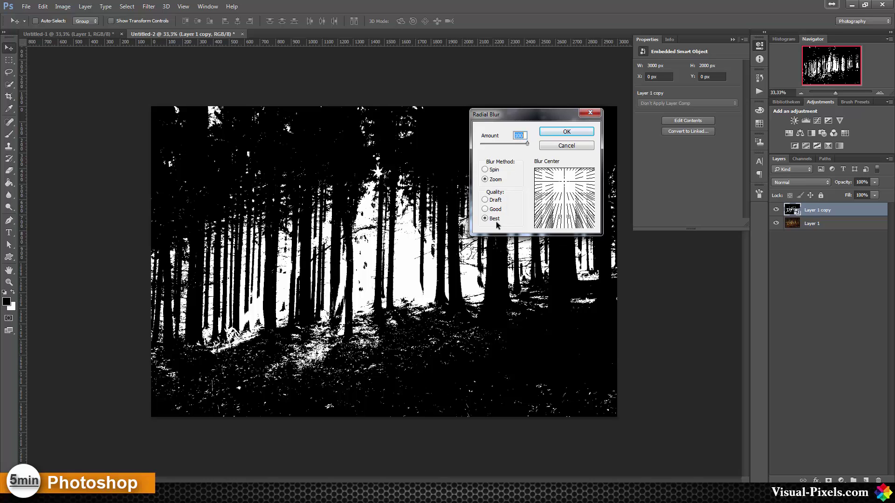
{"action": "left_click", "coordinate": [564, 183]}
{"action": "left_click_drag", "start_coordinate": [564, 182], "coordinate": [566, 183]}
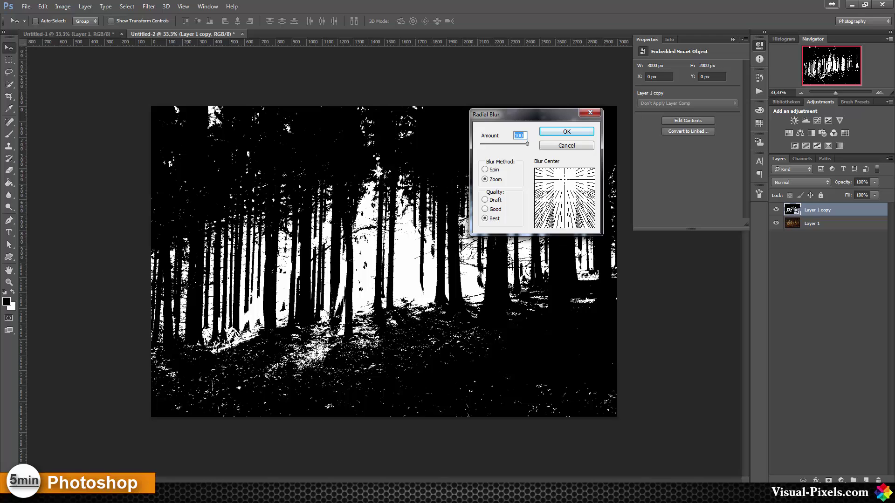
{"action": "left_click", "coordinate": [564, 131]}
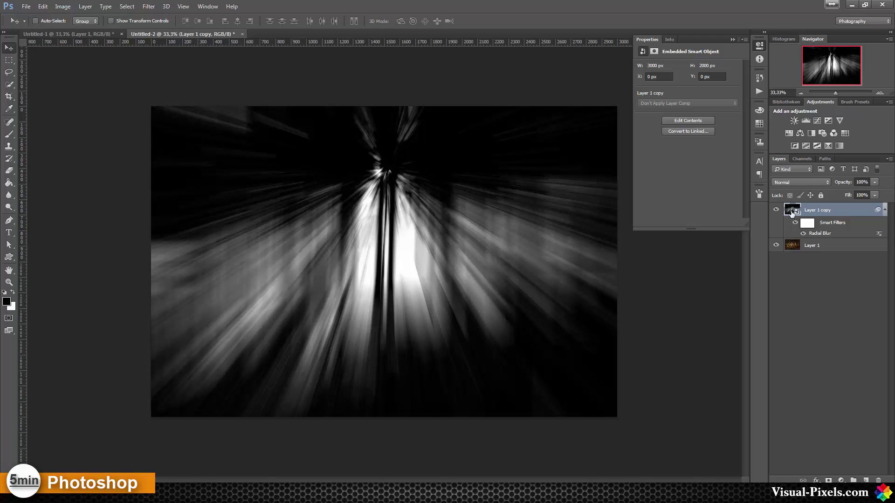
Set the ray layer's blend mode to Screen
{"action": "left_click", "coordinate": [798, 181]}
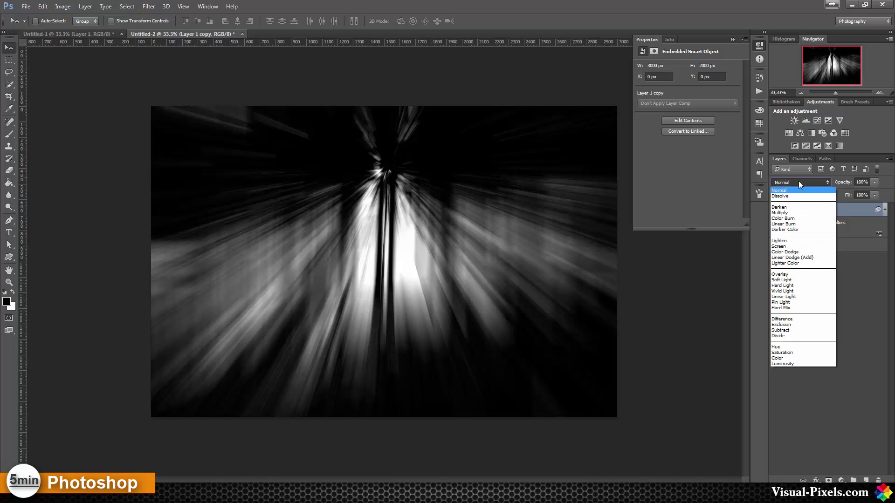
{"action": "left_click", "coordinate": [801, 247]}
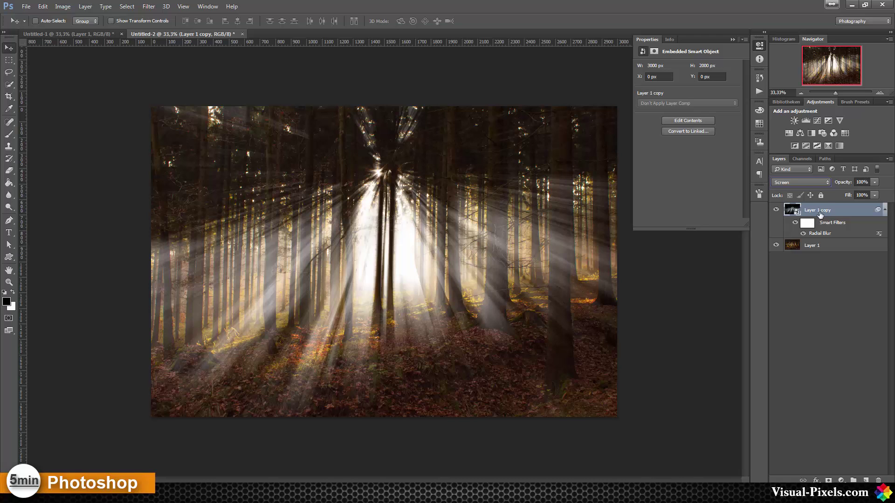
Add a Gaussian Blur smart filter of about 4 px radius to the ray layer
{"action": "left_click", "coordinate": [148, 7]}
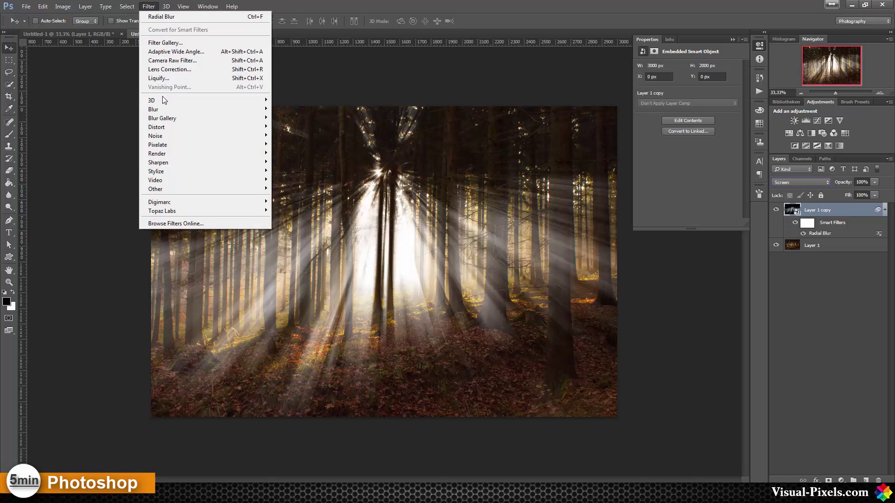
{"action": "mouse_move", "coordinate": [254, 109]}
{"action": "left_click", "coordinate": [299, 145]}
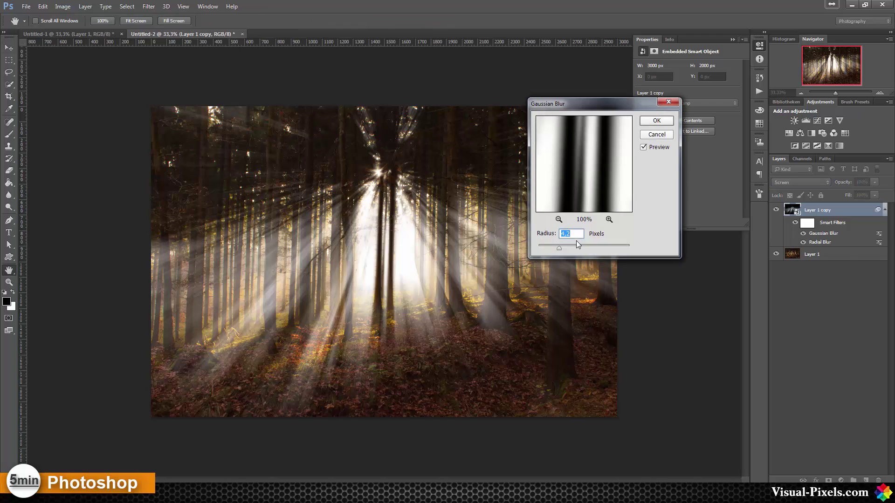
{"action": "left_click_drag", "start_coordinate": [557, 250], "coordinate": [557, 249]}
{"action": "double_click", "coordinate": [582, 235]}
{"action": "left_click", "coordinate": [654, 122]}
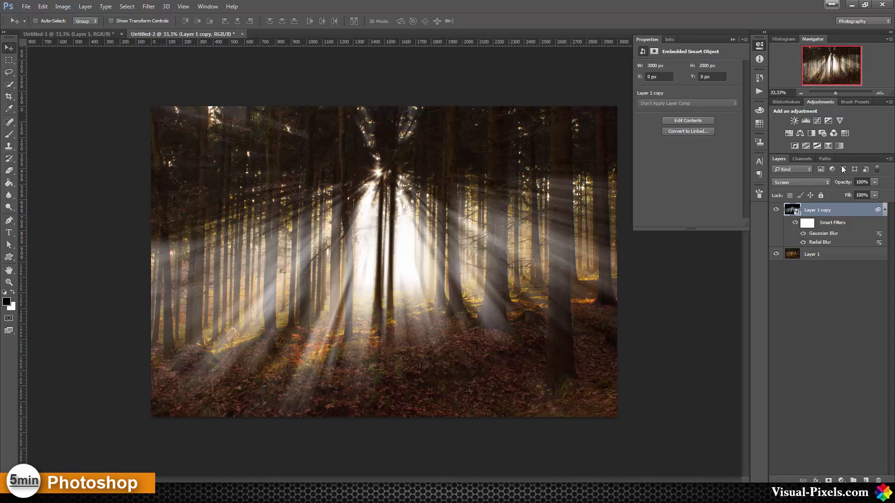
Add a Hue/Saturation adjustment layer clipped to the ray layer
{"action": "left_click", "coordinate": [789, 134], "text": "alt"}
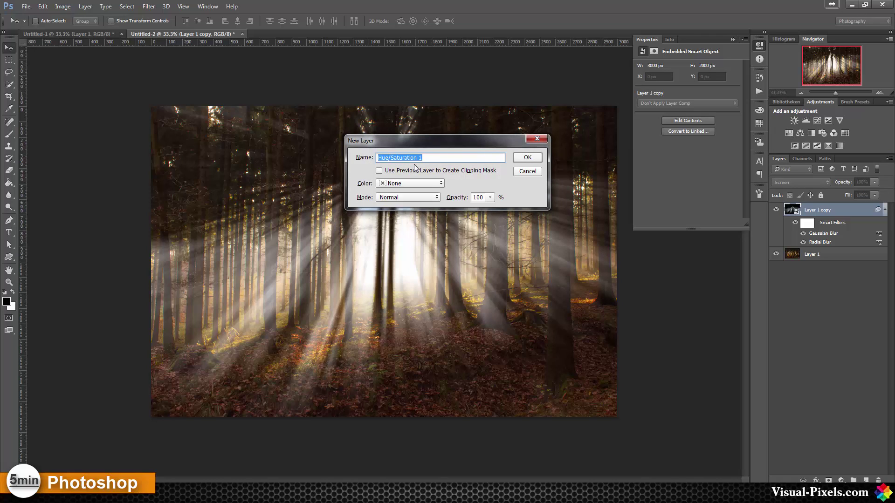
{"action": "left_click", "coordinate": [380, 171]}
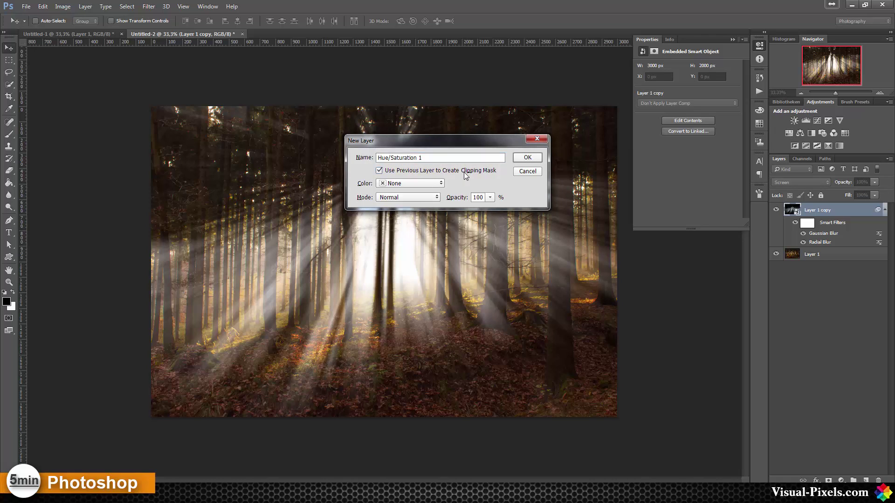
{"action": "left_click", "coordinate": [527, 158]}
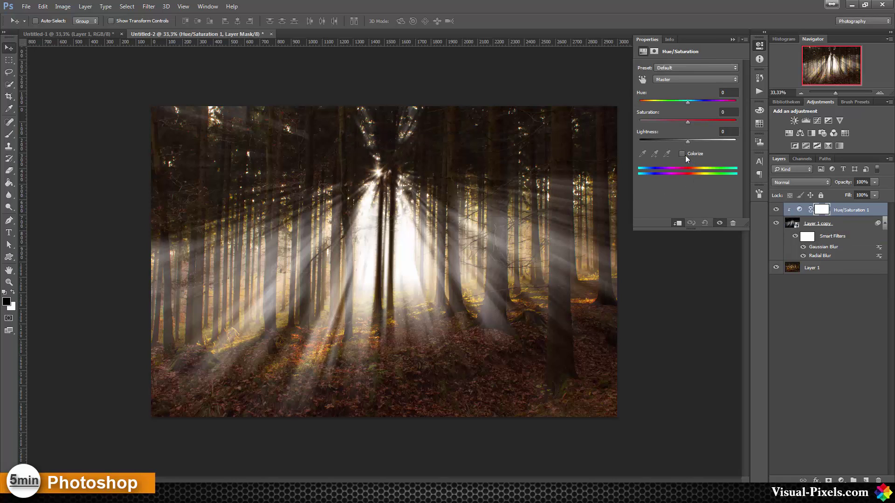
Colorize the rays at Hue 45, Saturation 25, Lightness +2
{"action": "left_click", "coordinate": [682, 154]}
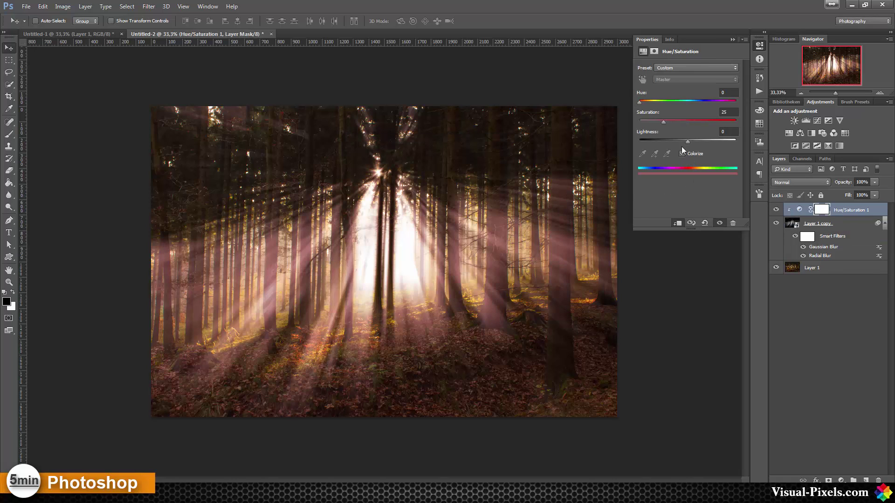
{"action": "left_click_drag", "start_coordinate": [643, 104], "coordinate": [651, 106]}
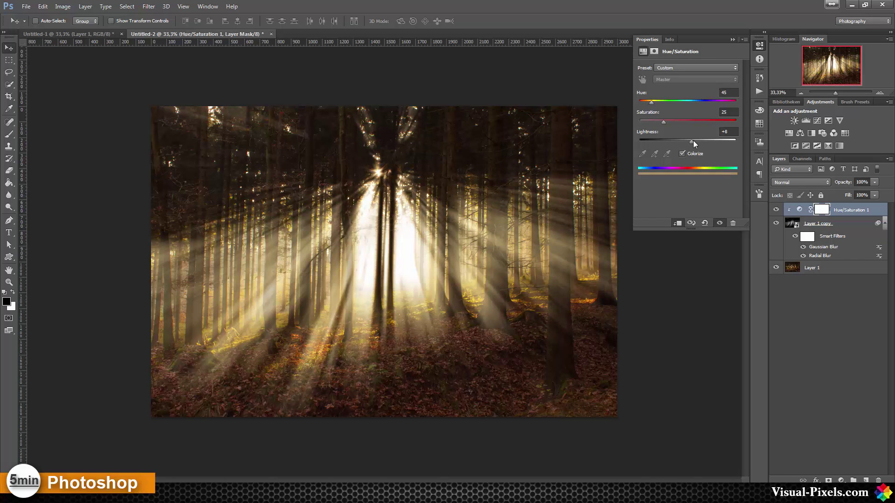
{"action": "mouse_move", "coordinate": [692, 141]}
{"action": "left_mouse_down"}
{"action": "mouse_move", "coordinate": [703, 140]}
{"action": "mouse_move", "coordinate": [690, 140]}
{"action": "left_mouse_up"}
Lower Layer 1 copy's opacity to 56%
{"action": "left_click", "coordinate": [838, 224]}
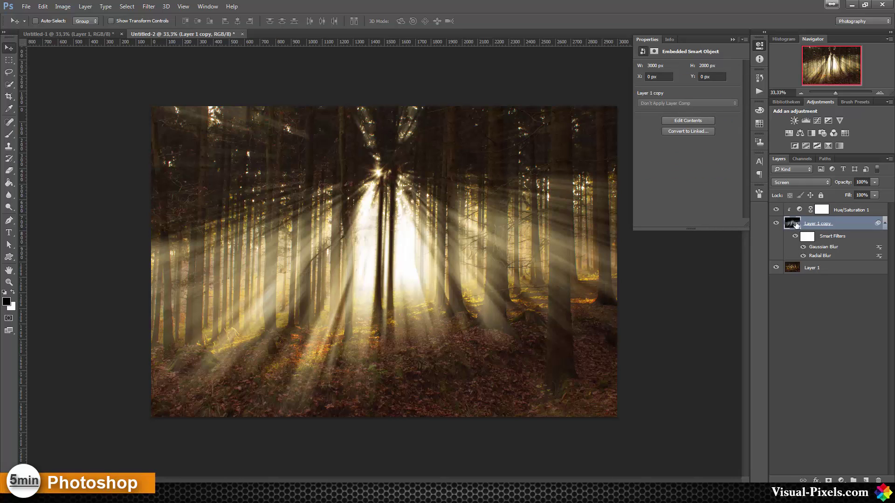
{"action": "left_click", "coordinate": [874, 182]}
{"action": "left_click_drag", "start_coordinate": [863, 192], "coordinate": [856, 194]}
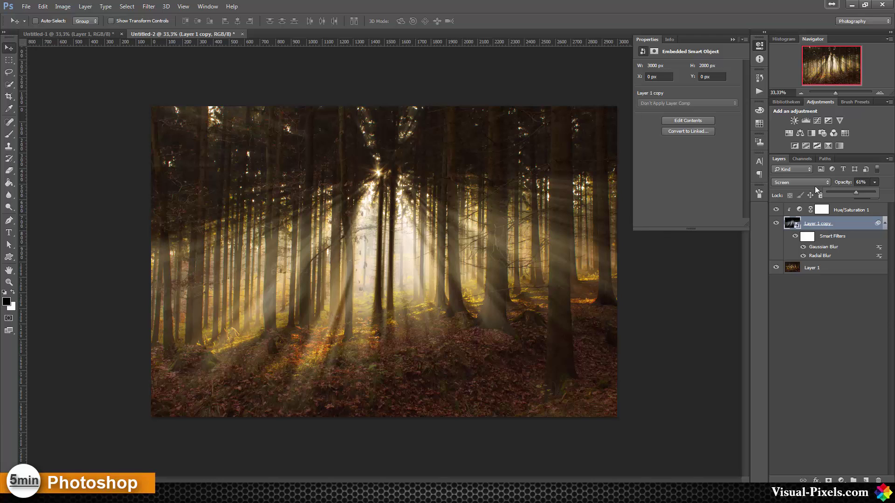
{"action": "left_click_drag", "start_coordinate": [855, 196], "coordinate": [854, 195]}
{"action": "left_click", "coordinate": [776, 268], "text": "alt"}
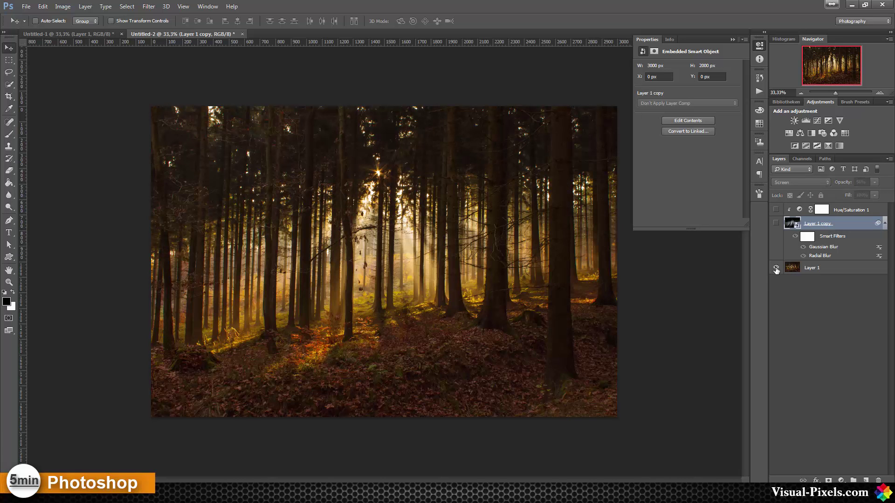
{"action": "left_click", "coordinate": [776, 269], "text": "alt"}
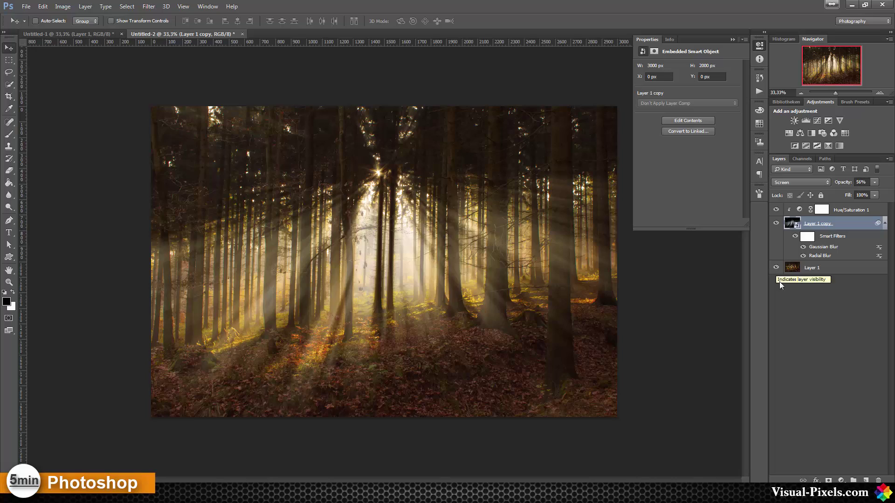